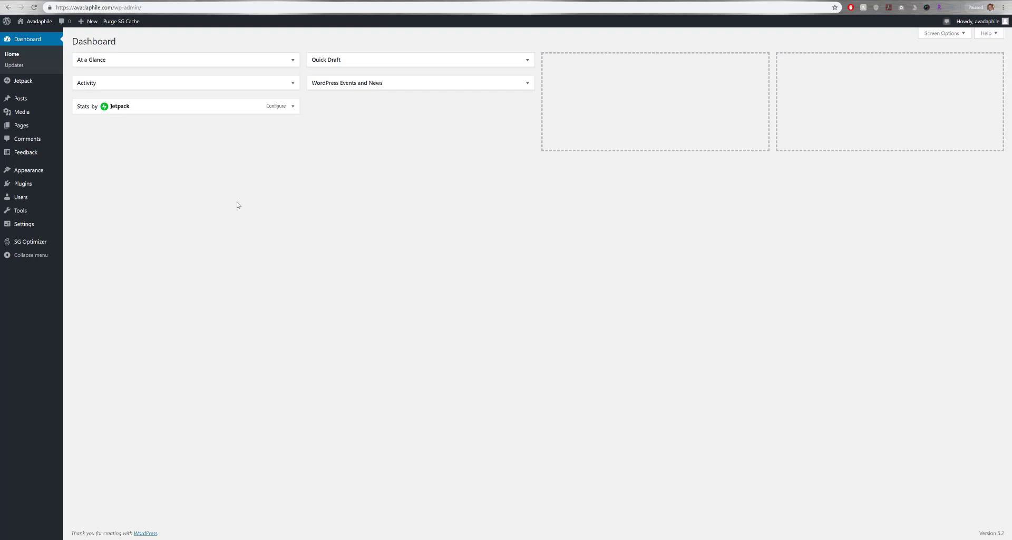
Switch to ThemeForest and download the Avada | Responsive Multi-Purpose Theme from the account's purchased items
{"action": "left_click", "coordinate": [73, 1]}
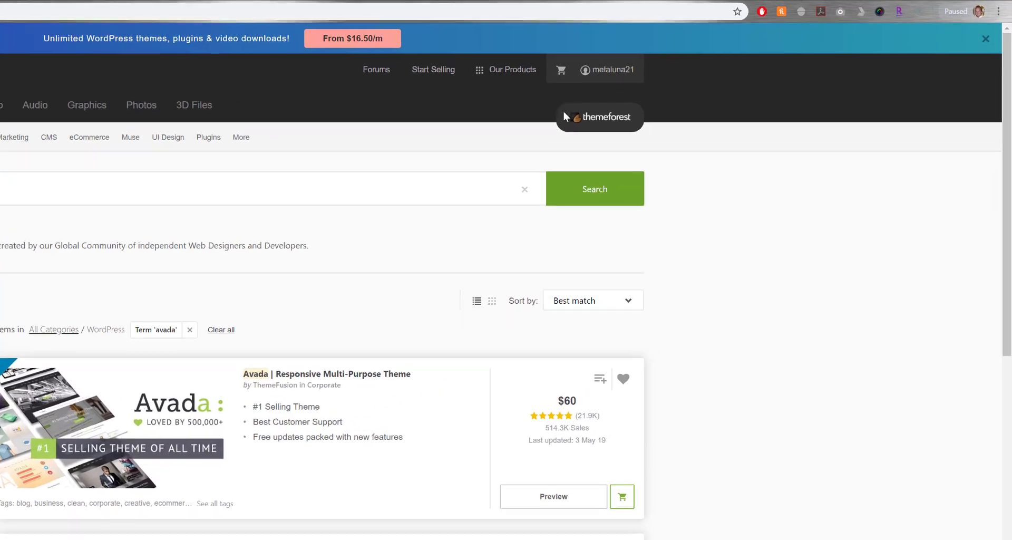
{"action": "mouse_move", "coordinate": [751, 50]}
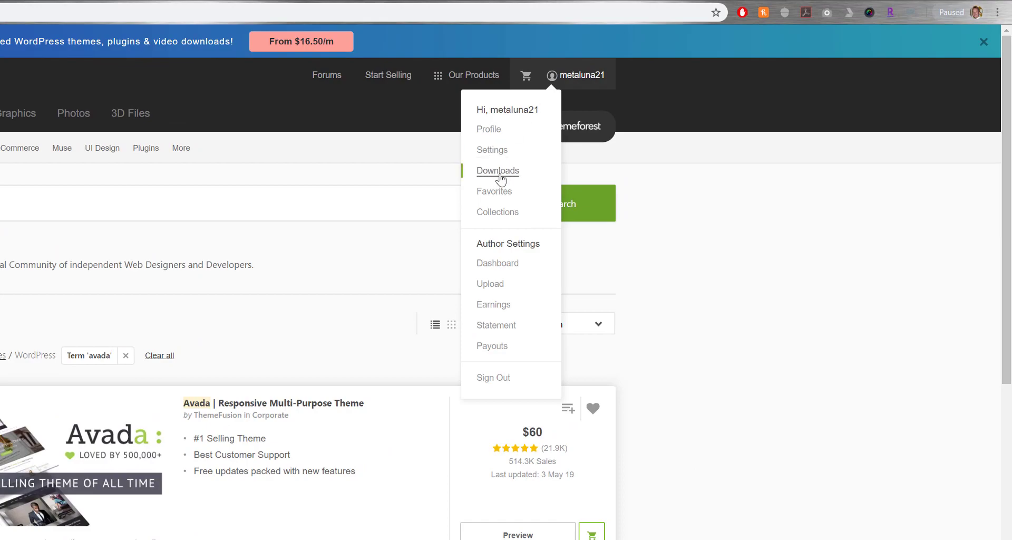
{"action": "left_click", "coordinate": [498, 170]}
{"action": "scroll", "coordinate": [505, 201], "scroll_direction": "down", "scroll_amount": 10}
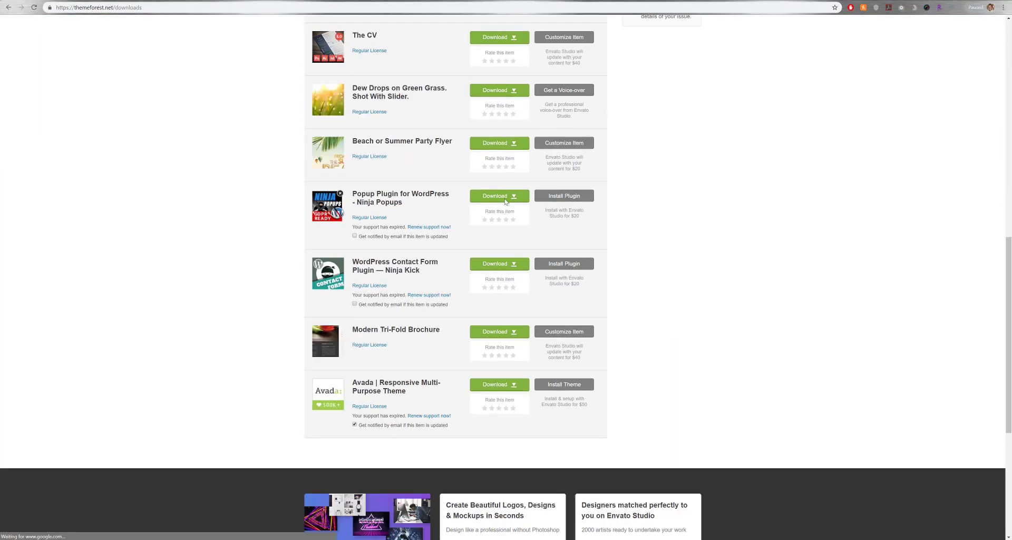
{"action": "scroll", "coordinate": [505, 201], "scroll_direction": "down", "scroll_amount": 5}
{"action": "scroll", "coordinate": [485, 211], "scroll_direction": "up", "scroll_amount": 3}
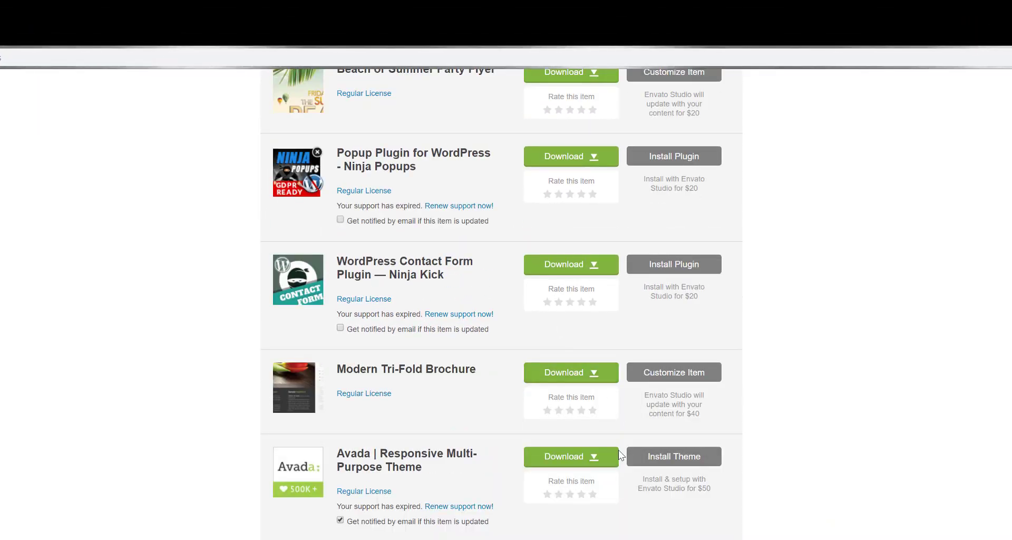
{"action": "left_click", "coordinate": [603, 458]}
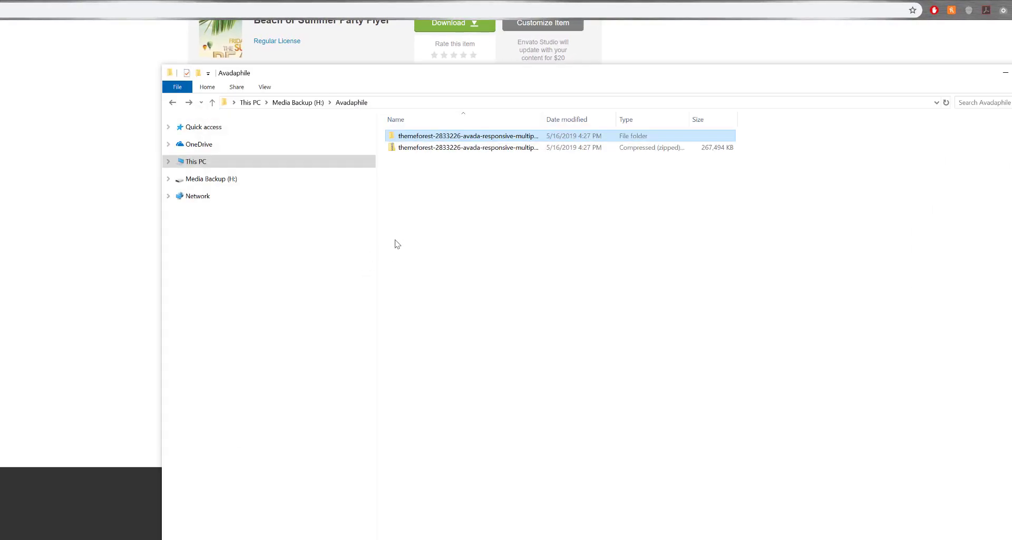
Browse the extracted themeforest package in File Explorer through Avada_Full_Package to the Avada Theme folder
{"action": "right_click", "coordinate": [434, 150]}
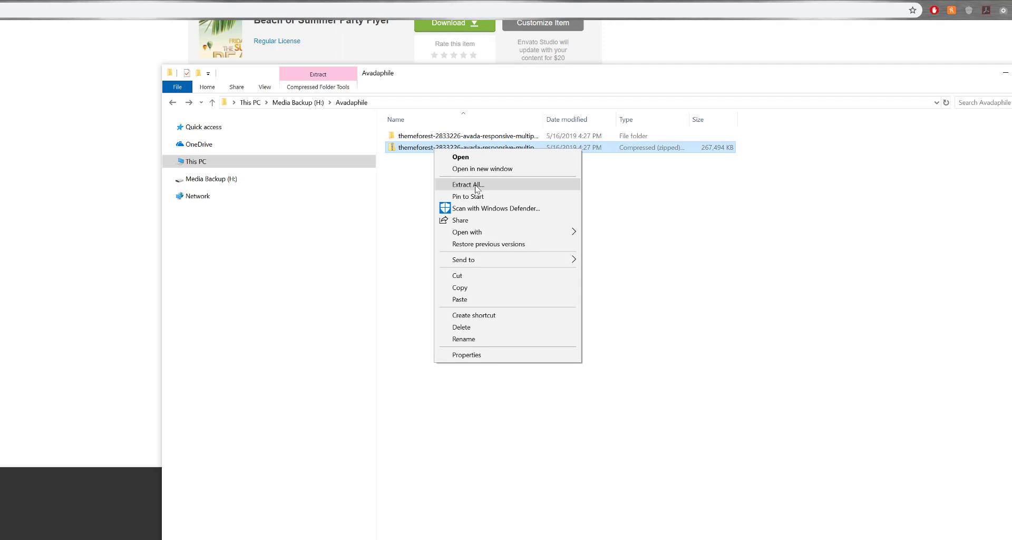
{"action": "left_click", "coordinate": [407, 190]}
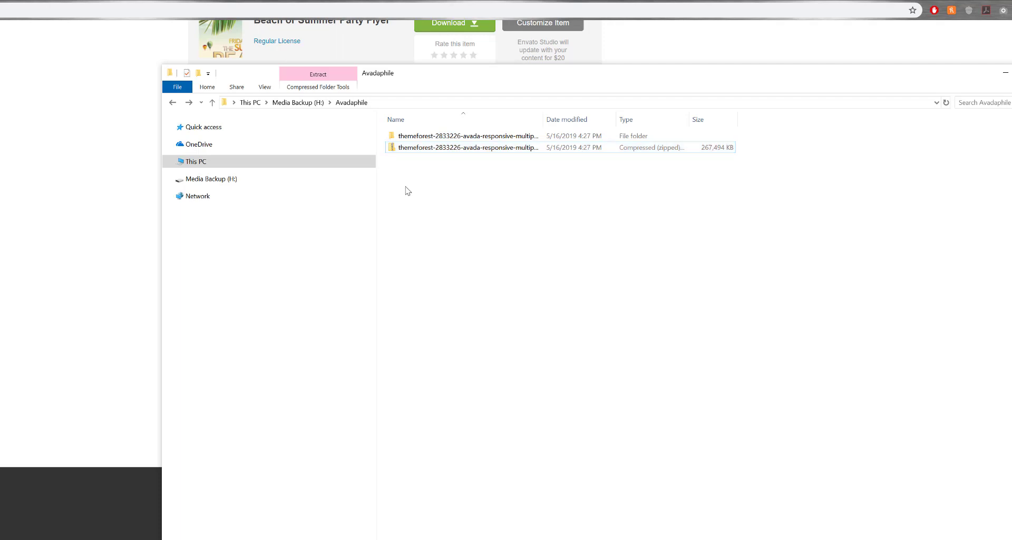
{"action": "double_click", "coordinate": [436, 139]}
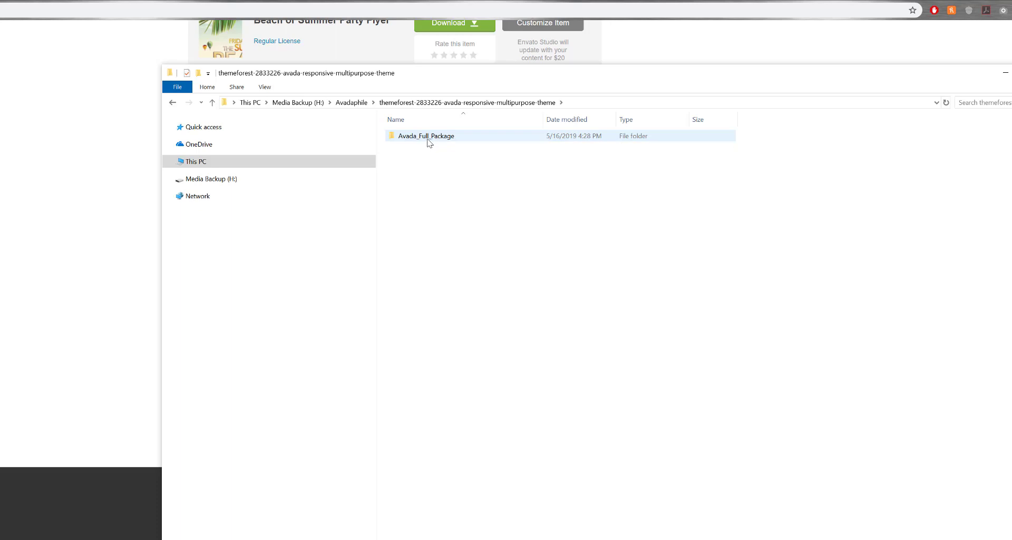
{"action": "double_click", "coordinate": [427, 139]}
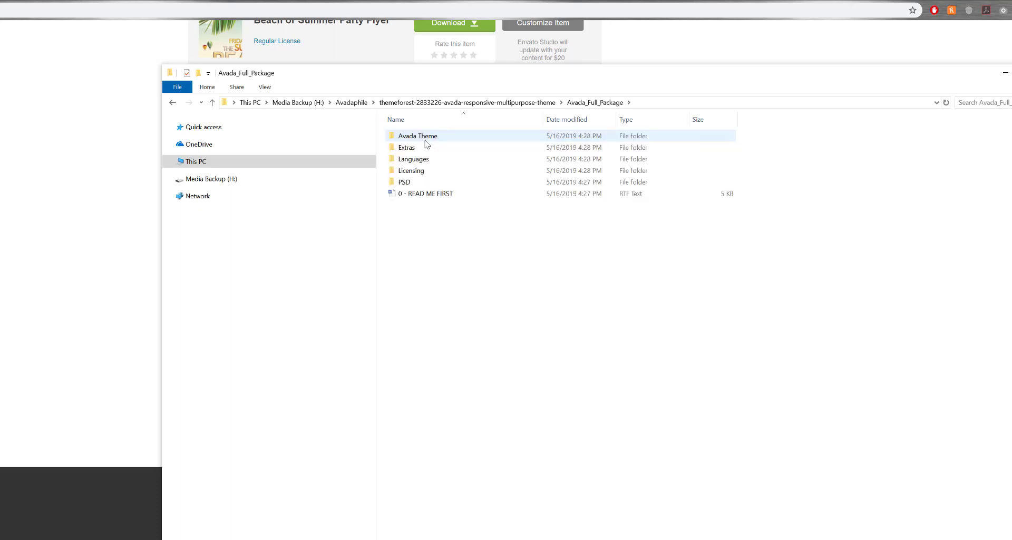
{"action": "double_click", "coordinate": [426, 138]}
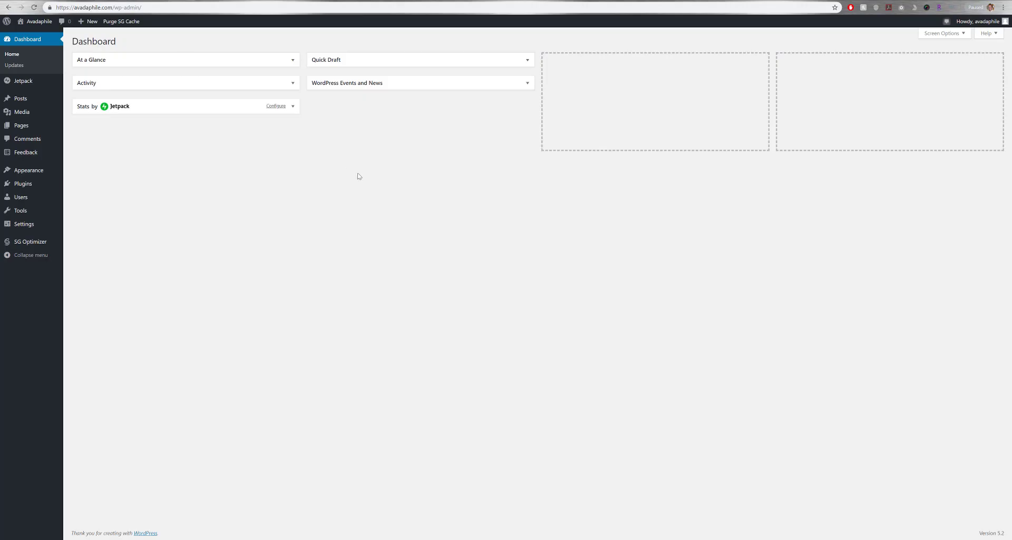
Switch back to the WordPress dashboard and open the upload form for adding a new theme
{"action": "mouse_move", "coordinate": [28, 175]}
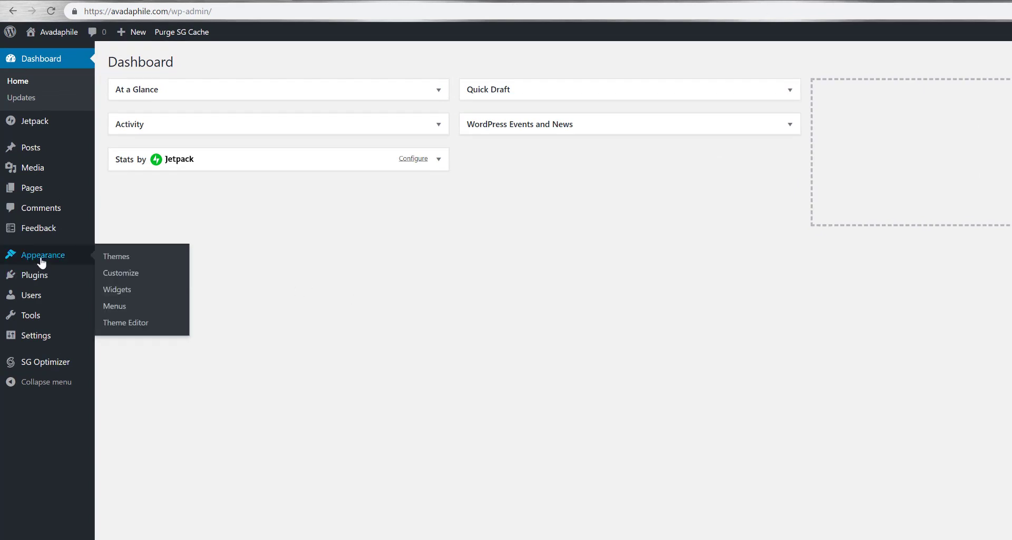
{"action": "left_click", "coordinate": [123, 259]}
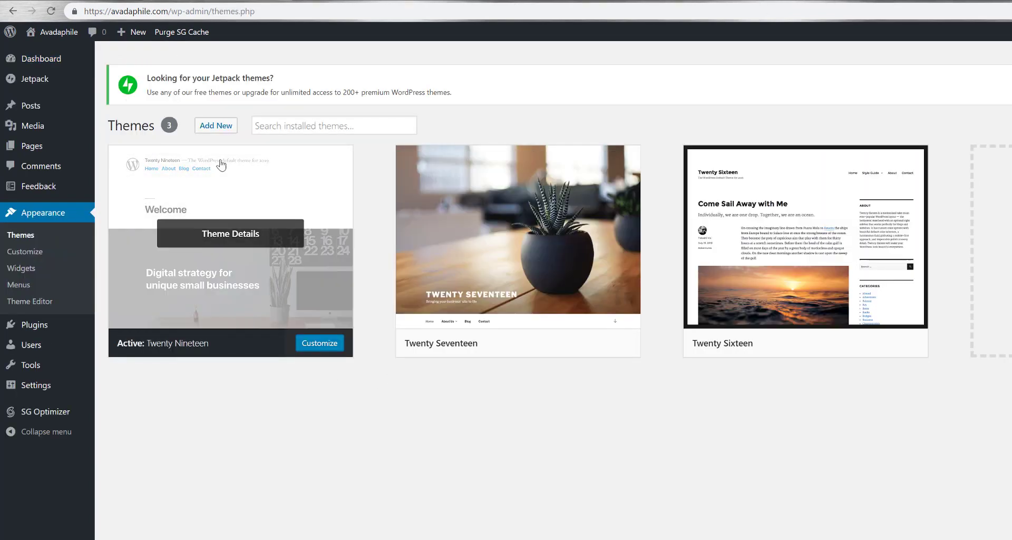
{"action": "left_click", "coordinate": [224, 128]}
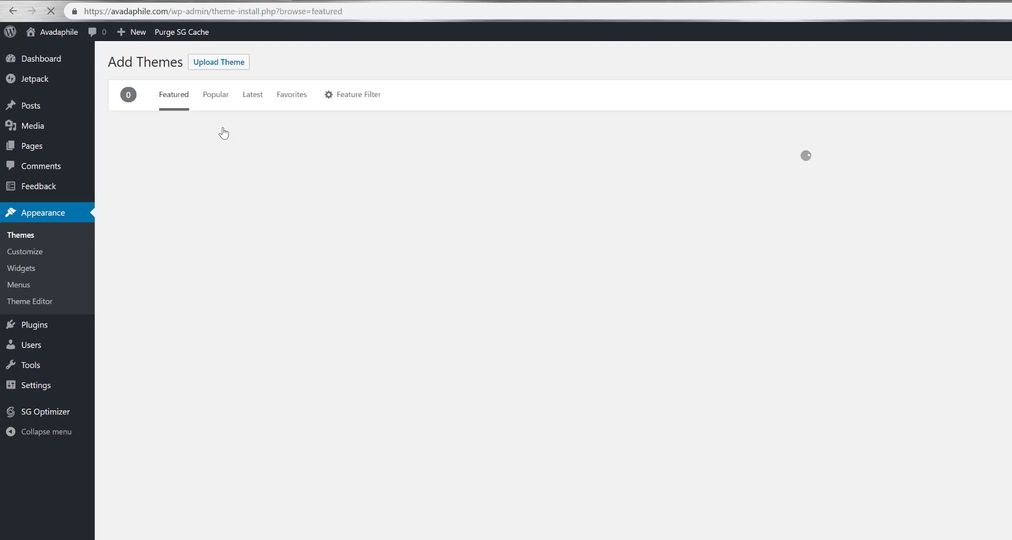
{"action": "left_click", "coordinate": [219, 125]}
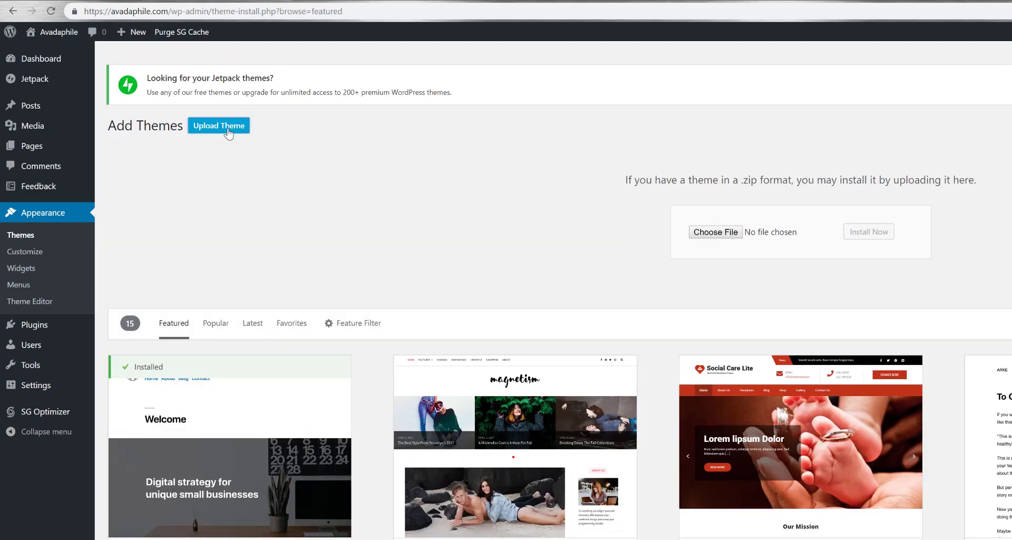
Choose Avada.zip from the Avada Theme folder of the extracted Avada_Full_Package as the theme file to upload
{"action": "left_click", "coordinate": [730, 231]}
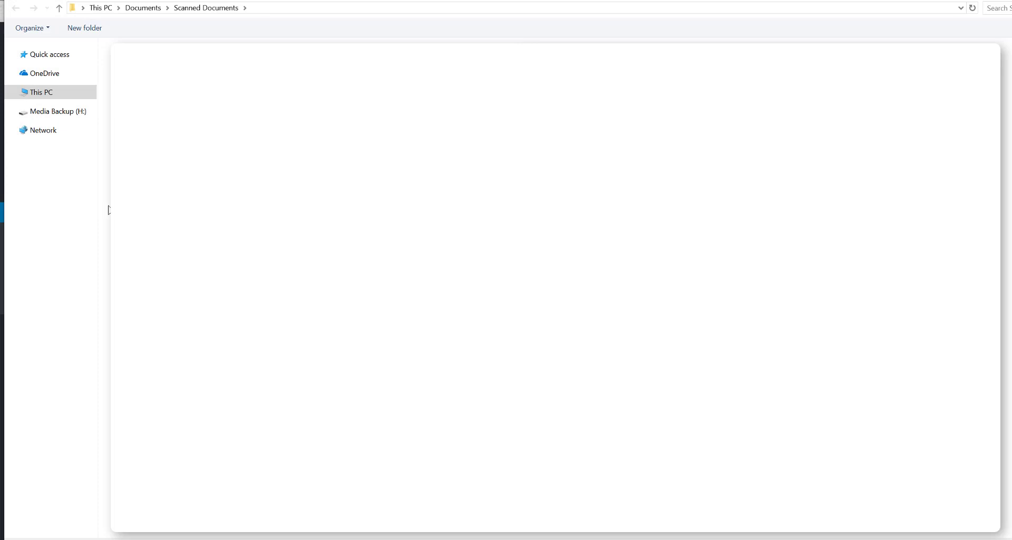
{"action": "left_click", "coordinate": [56, 55]}
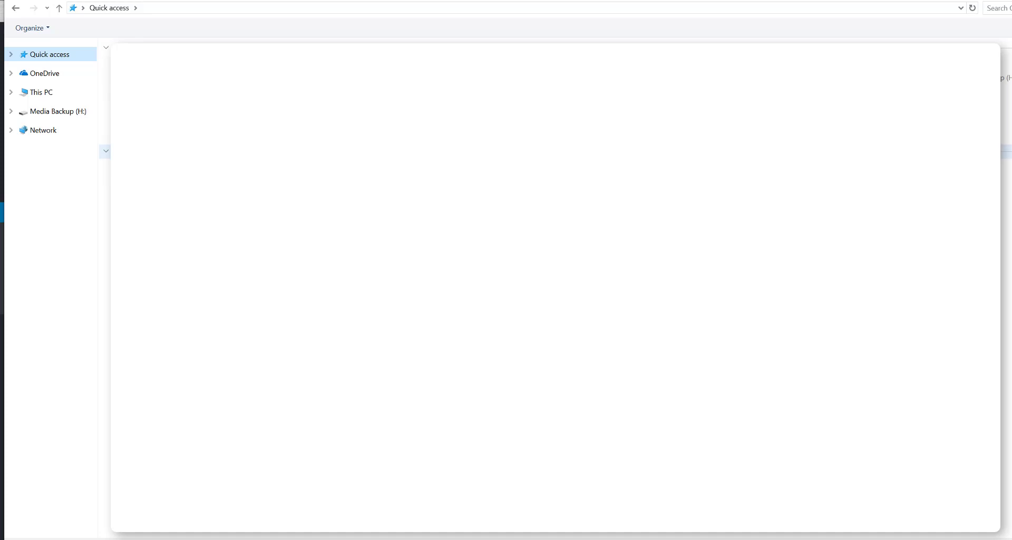
{"action": "double_click", "coordinate": [188, 158]}
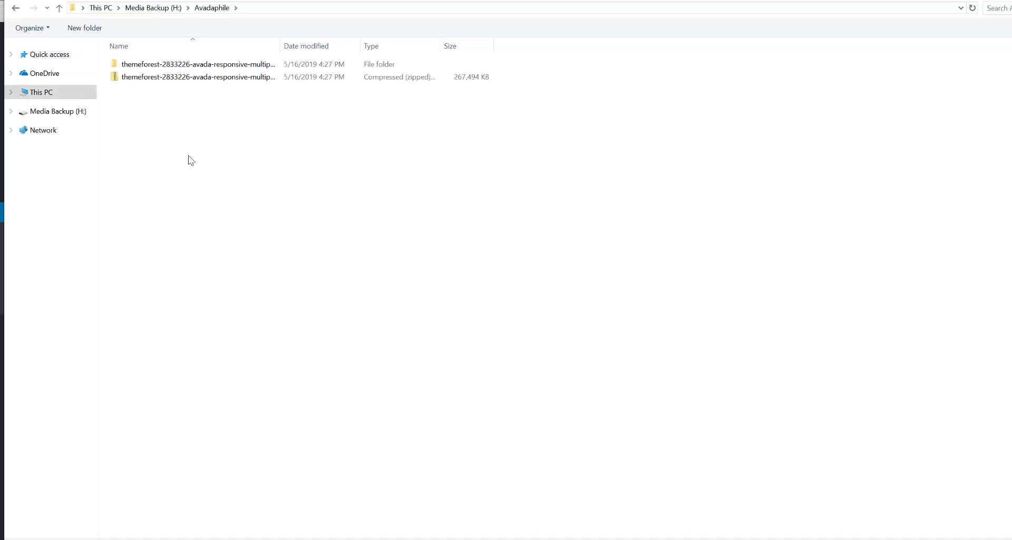
{"action": "left_click", "coordinate": [154, 69]}
{"action": "left_click", "coordinate": [154, 69]}
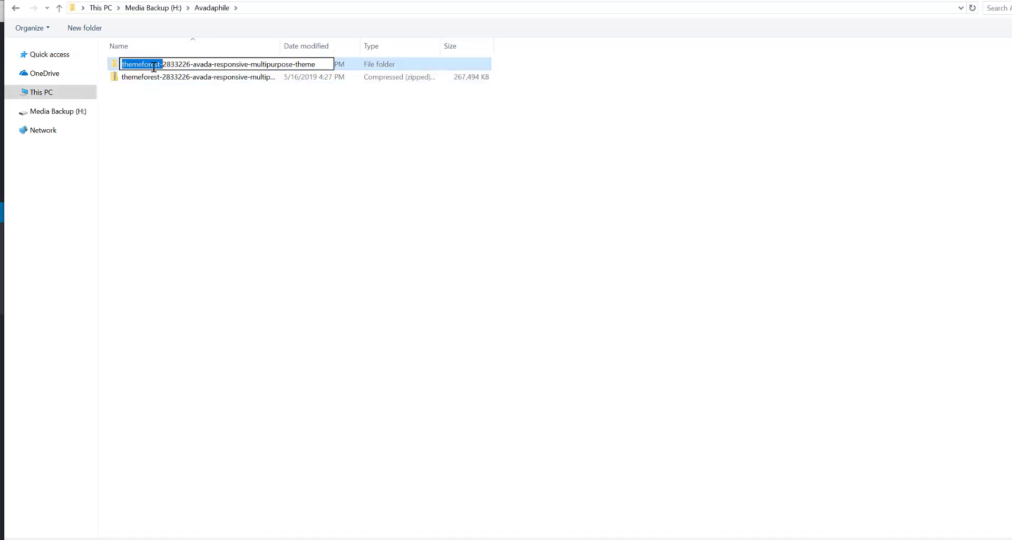
{"action": "left_click", "coordinate": [140, 113]}
{"action": "double_click", "coordinate": [158, 67]}
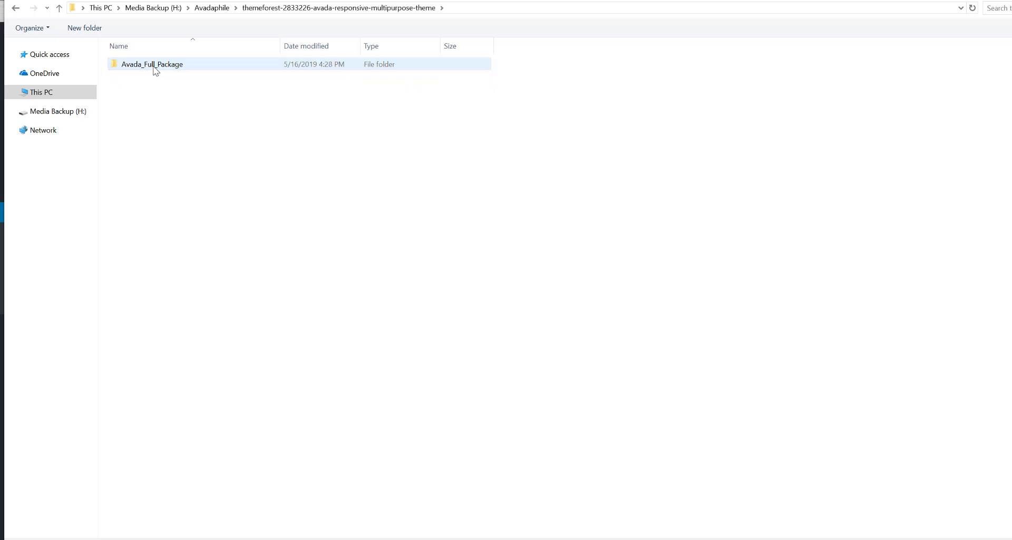
{"action": "left_click", "coordinate": [154, 68]}
{"action": "double_click", "coordinate": [154, 67]}
{"action": "double_click", "coordinate": [149, 67]}
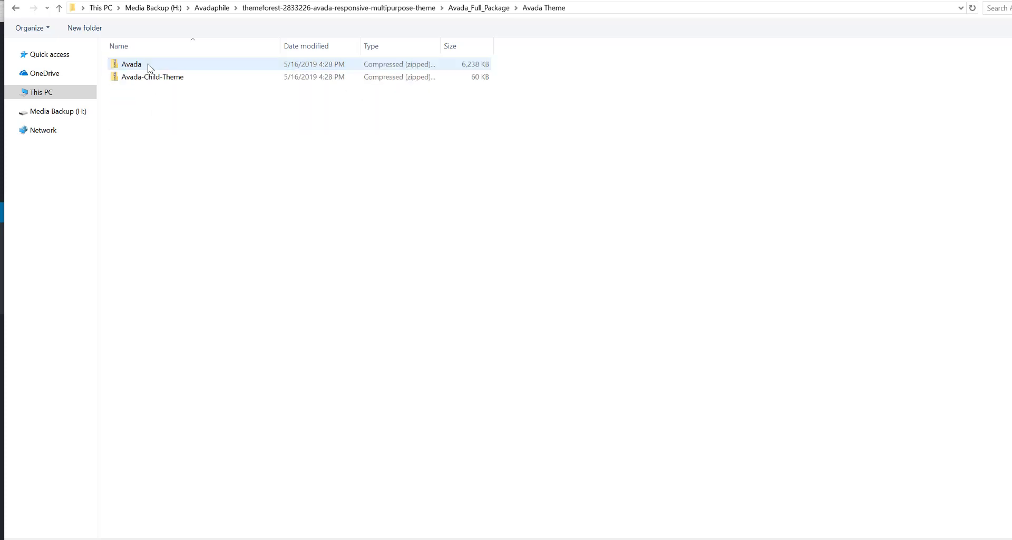
{"action": "left_click", "coordinate": [136, 70]}
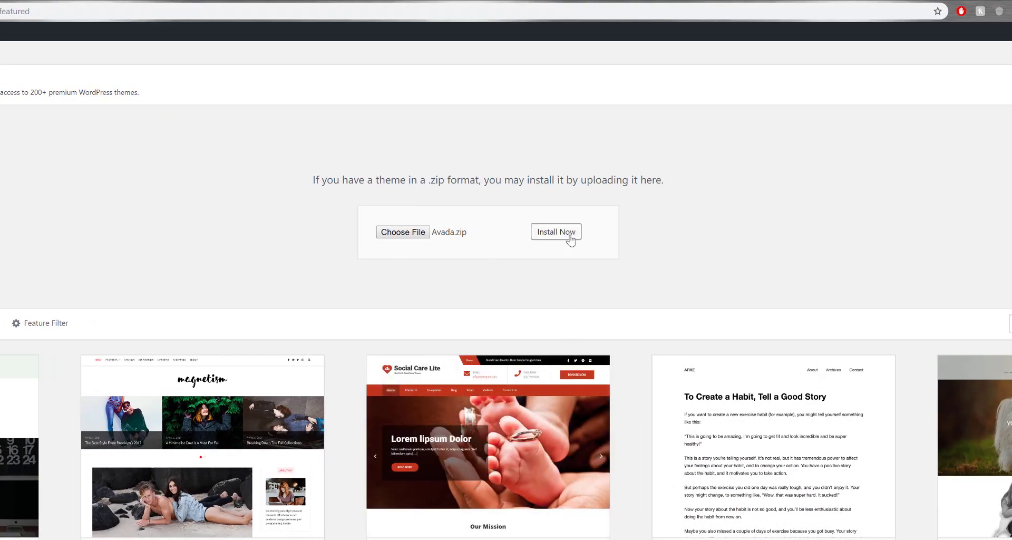
Install the theme from the chosen Avada.zip and activate it
{"action": "left_click", "coordinate": [570, 236]}
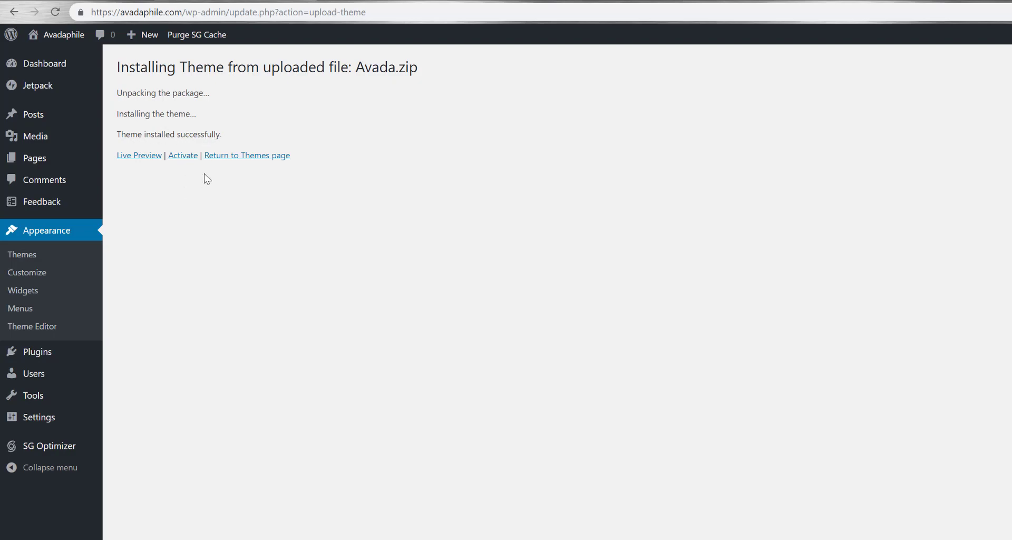
{"action": "left_click", "coordinate": [189, 157]}
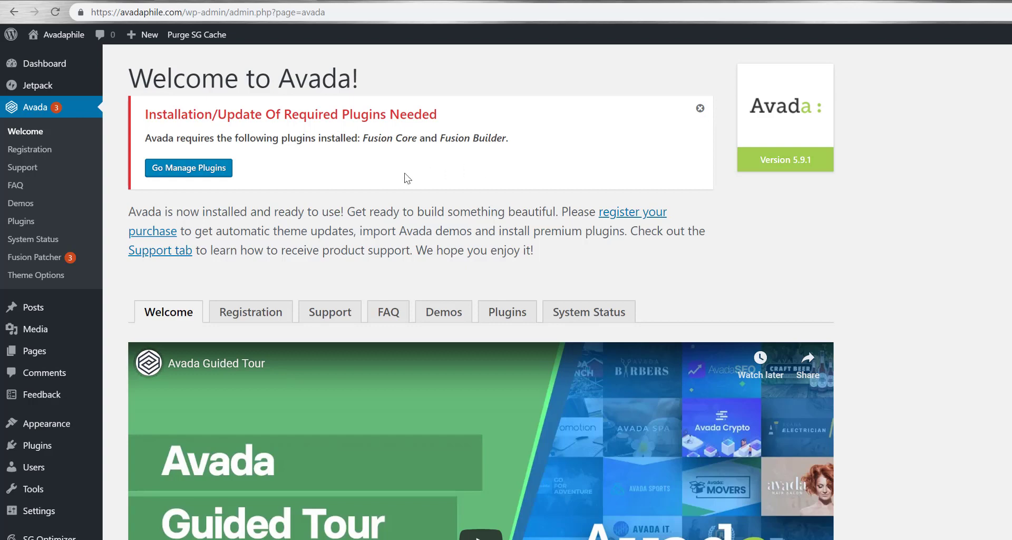
Go to Avada's plugin management page and install the required Fusion Core plugin
{"action": "left_click", "coordinate": [214, 175]}
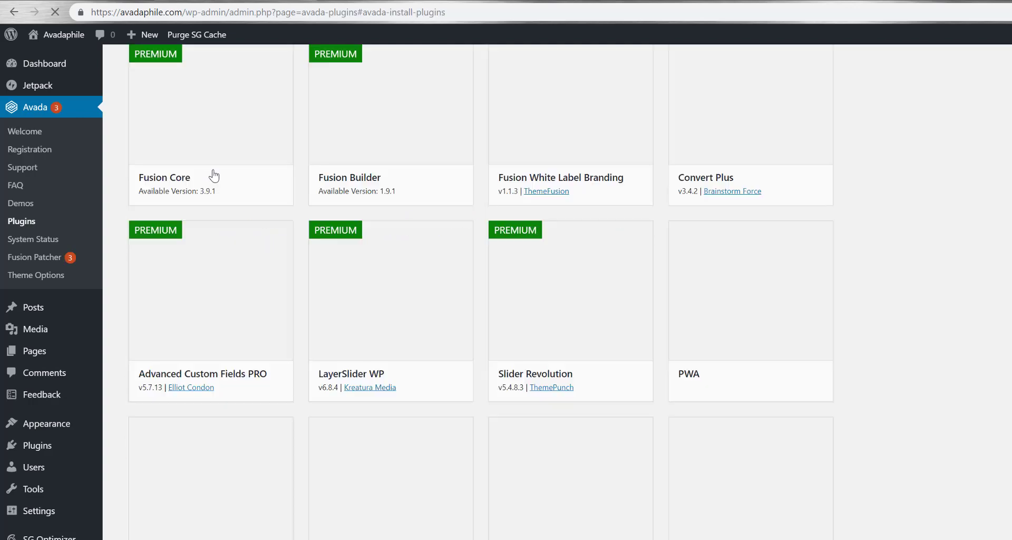
{"action": "scroll", "coordinate": [228, 181], "scroll_direction": "up", "scroll_amount": 7}
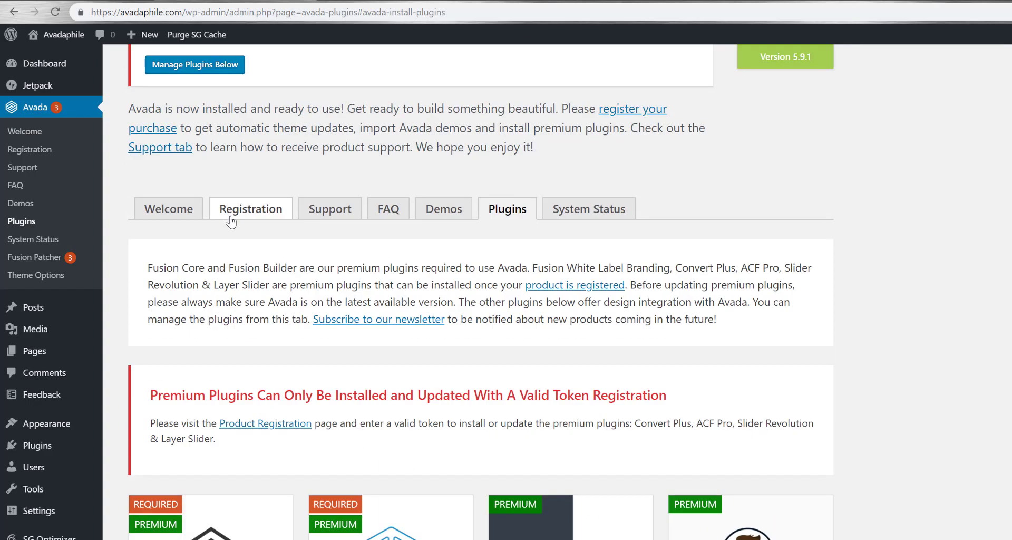
{"action": "scroll", "coordinate": [226, 219], "scroll_direction": "down", "scroll_amount": 3}
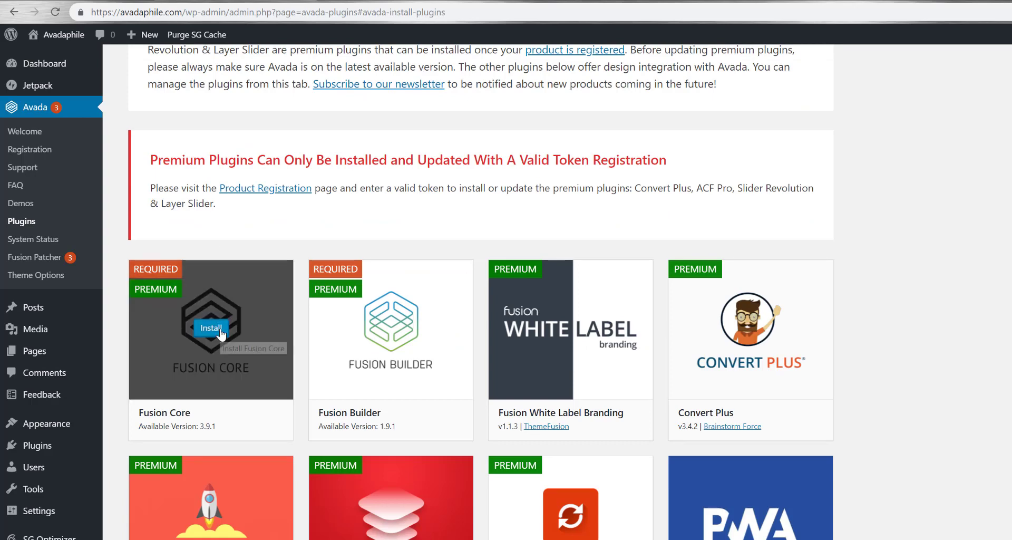
{"action": "left_click", "coordinate": [219, 331]}
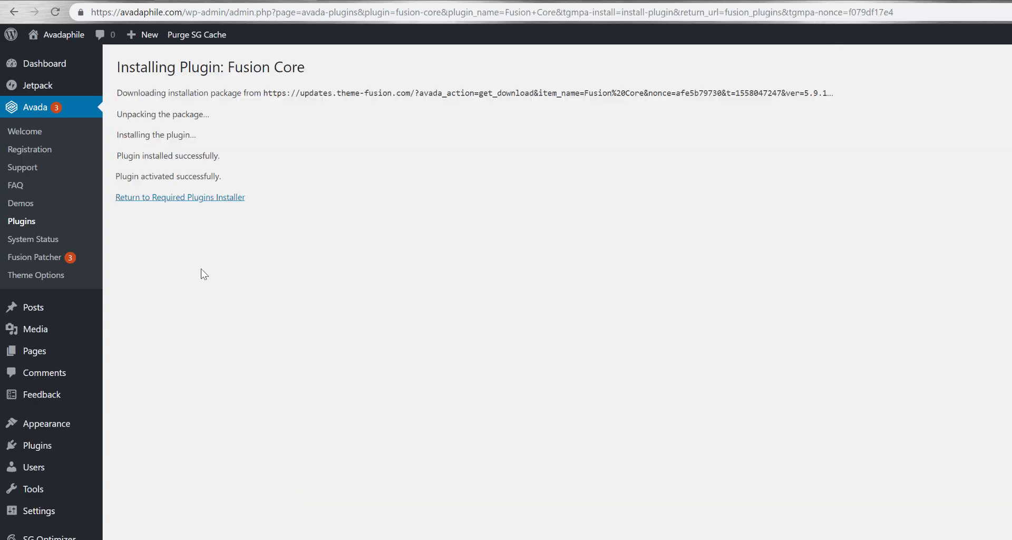
Return to the required plugins installer and install the Fusion Builder plugin
{"action": "left_click", "coordinate": [221, 199]}
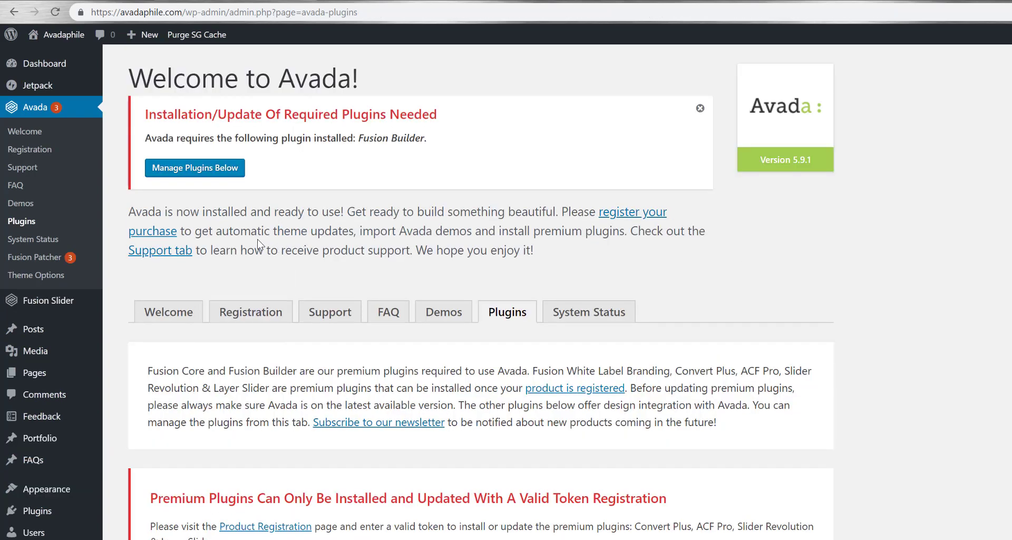
{"action": "scroll", "coordinate": [343, 325], "scroll_direction": "down", "scroll_amount": 4}
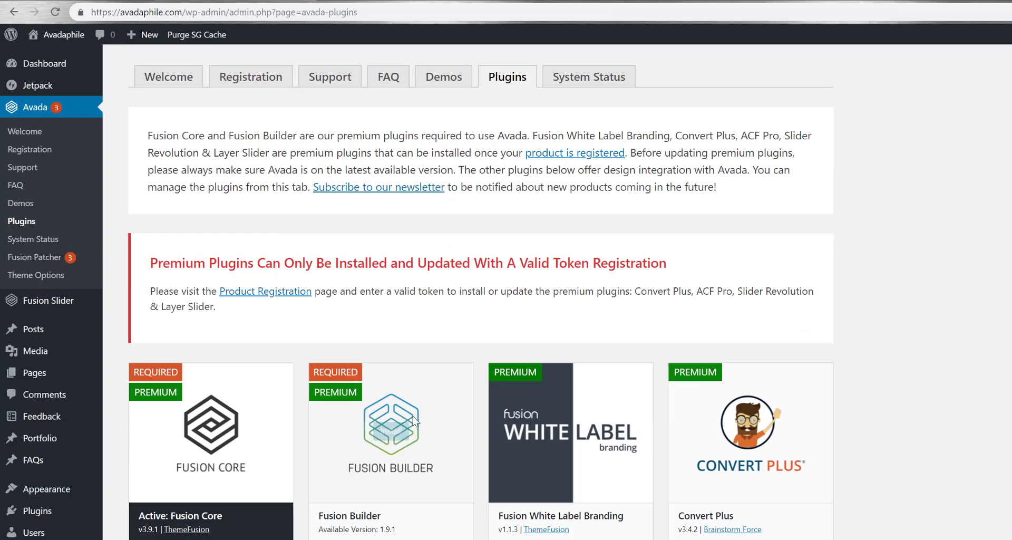
{"action": "left_click", "coordinate": [392, 432]}
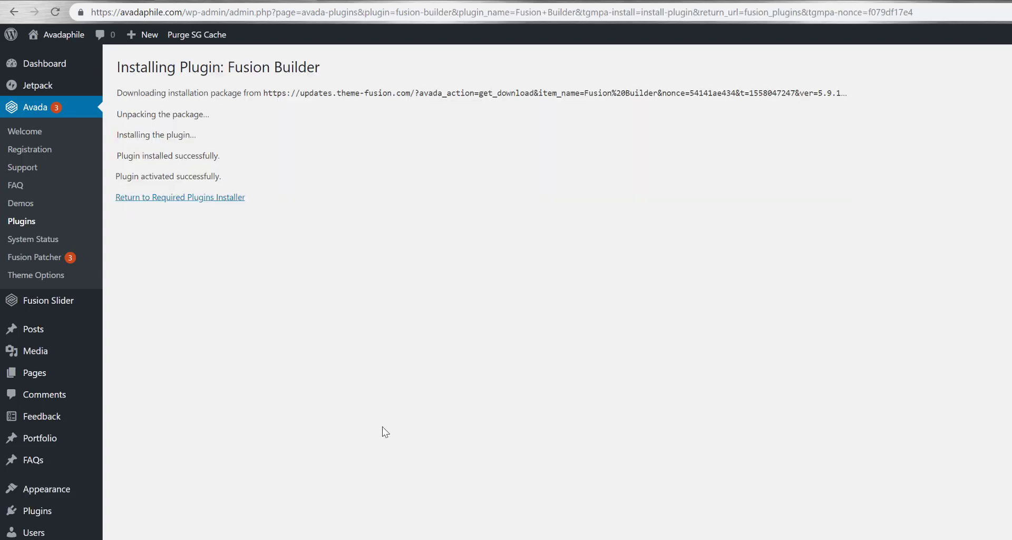
Go to Avada's product registration page and follow its link for generating a personal Envato token
{"action": "left_click", "coordinate": [191, 201]}
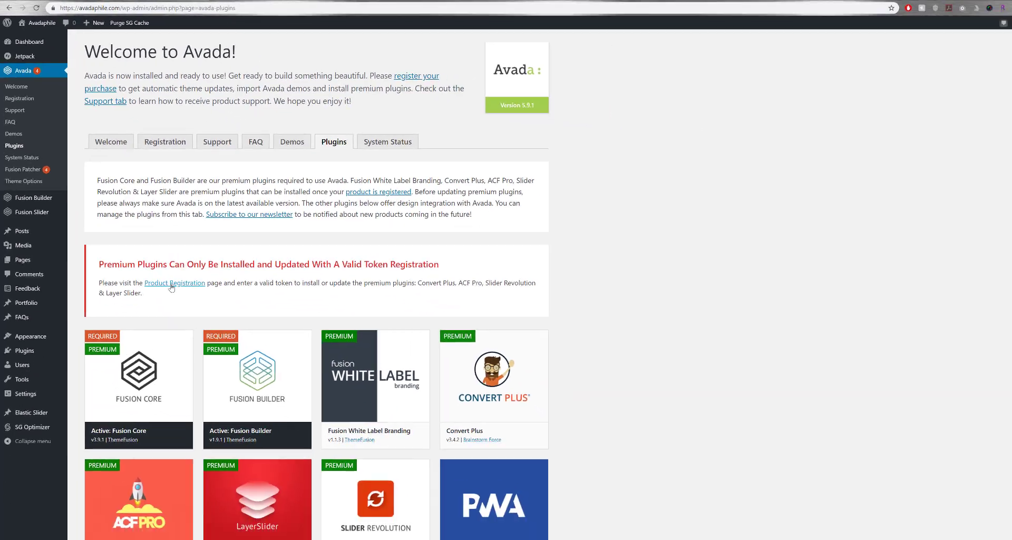
{"action": "left_click", "coordinate": [172, 284]}
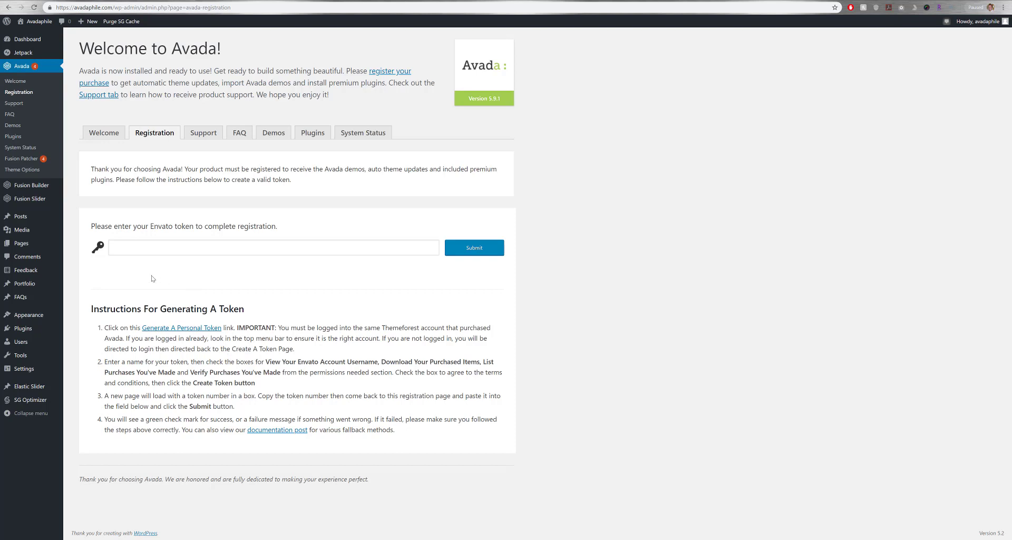
{"action": "left_click", "coordinate": [190, 328]}
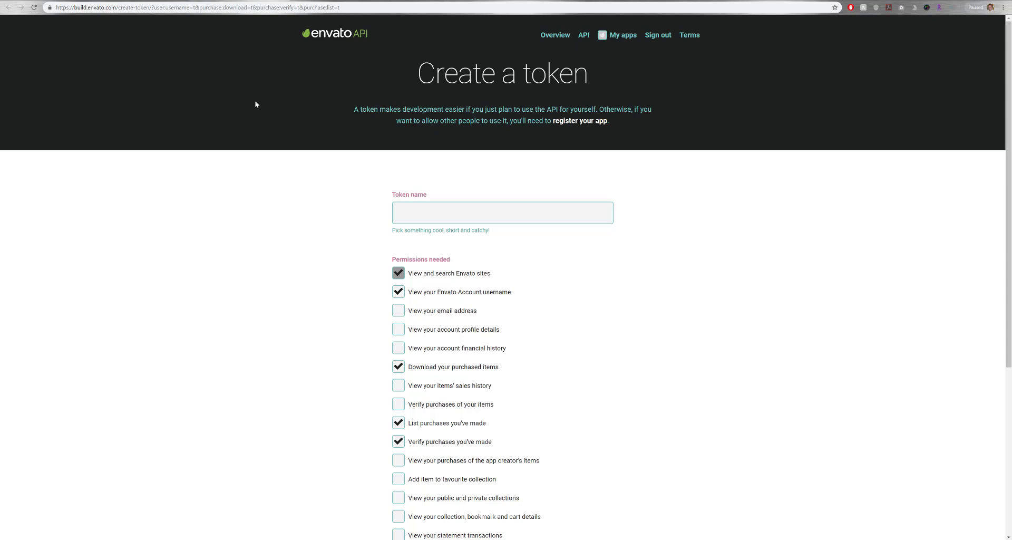
Create an Envato token named "Avada 5.9" with the preselected permissions, agreeing to the terms and conditions
{"action": "scroll", "coordinate": [363, 92], "scroll_direction": "down", "scroll_amount": 3}
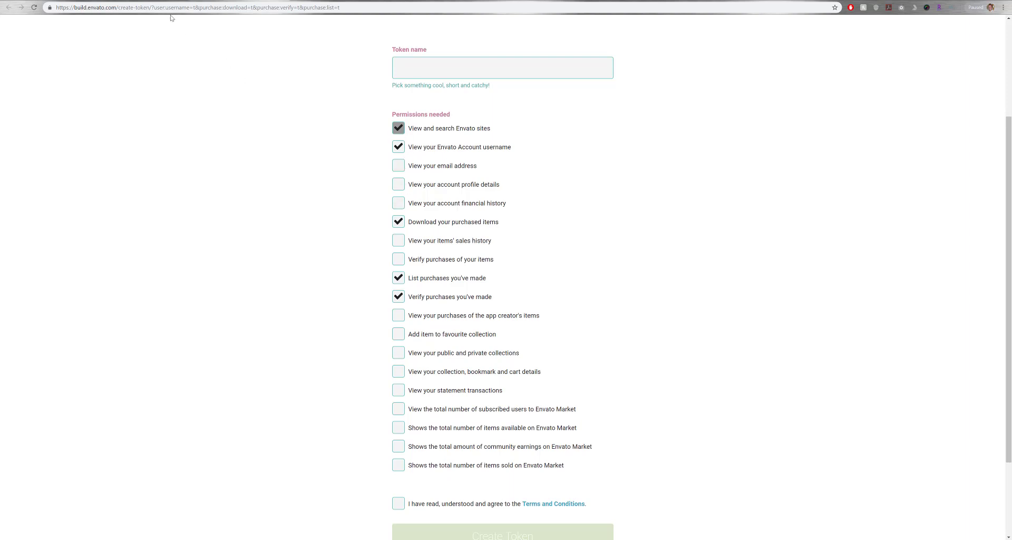
{"action": "left_click", "coordinate": [158, 2]}
{"action": "scroll", "coordinate": [361, 261], "scroll_direction": "up", "scroll_amount": 3}
{"action": "left_click", "coordinate": [417, 213]}
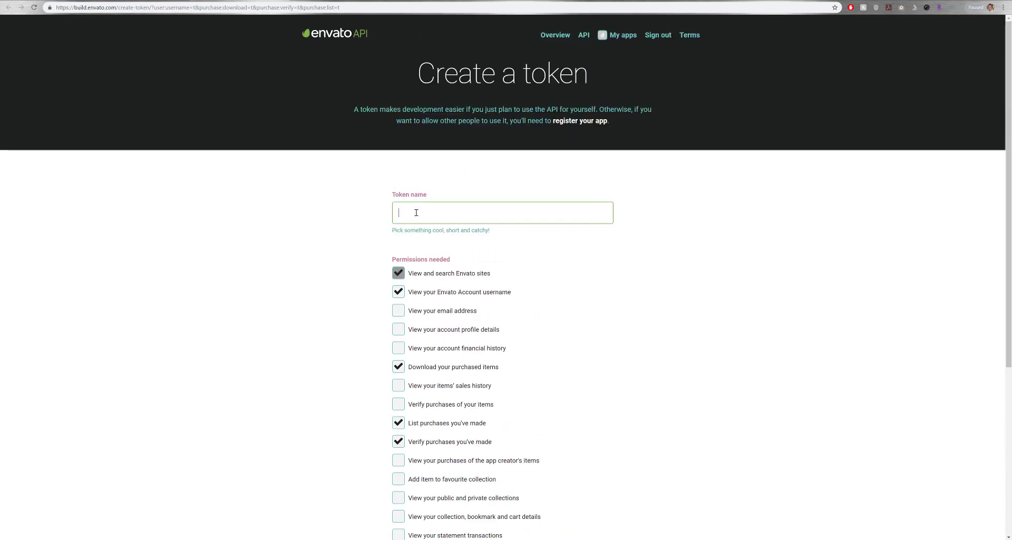
{"action": "type", "text": "Avada 5.9"}
{"action": "scroll", "coordinate": [479, 269], "scroll_direction": "down", "scroll_amount": 5}
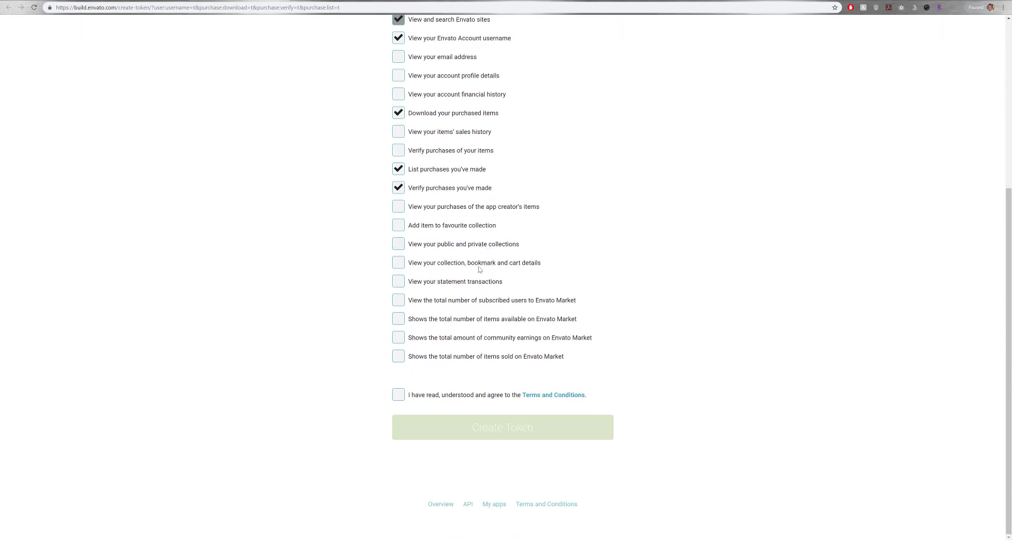
{"action": "left_click", "coordinate": [399, 398]}
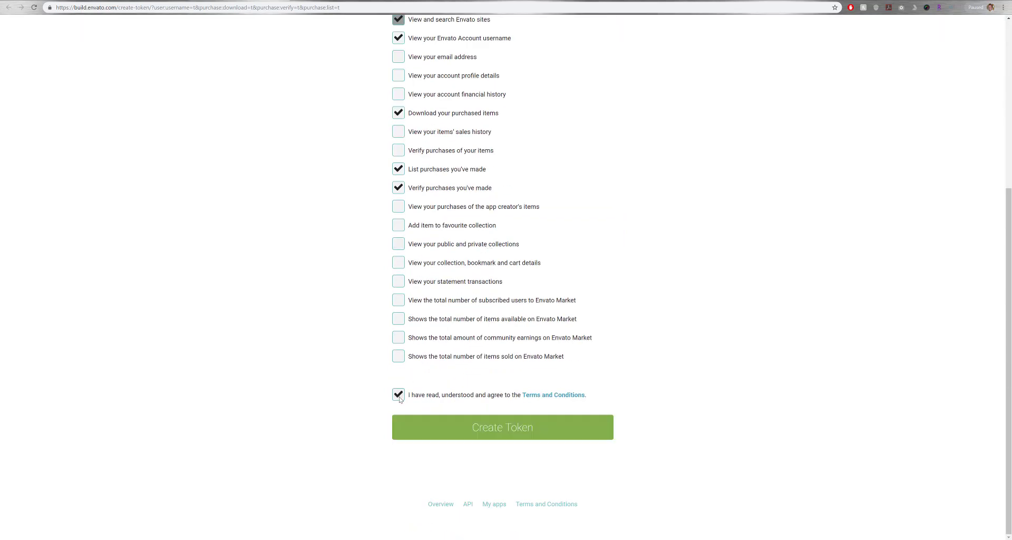
{"action": "left_click", "coordinate": [457, 422]}
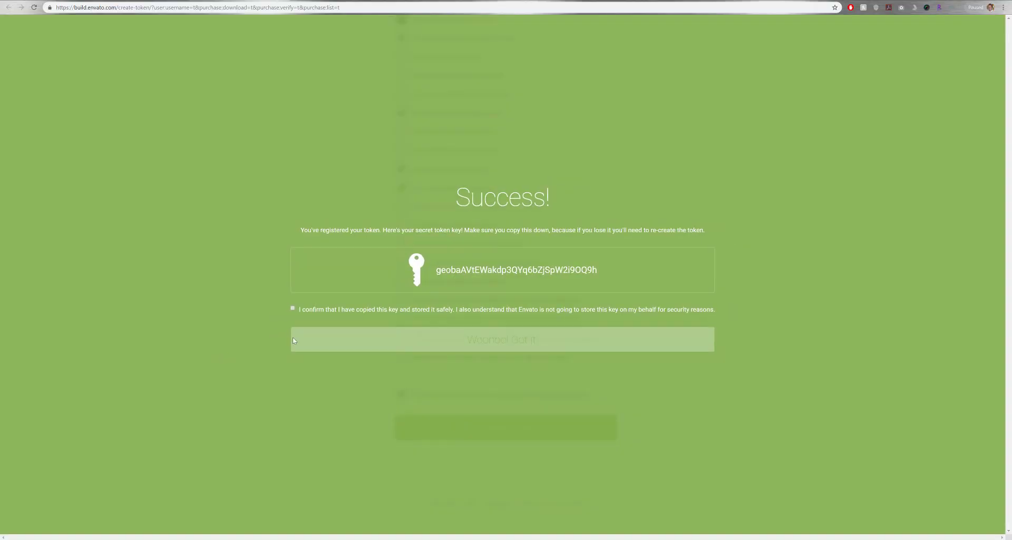
Copy the generated secret token key, paste it into the Envato token field on Avada's registration page and submit it
{"action": "left_click_drag", "start_coordinate": [436, 269], "coordinate": [603, 279]}
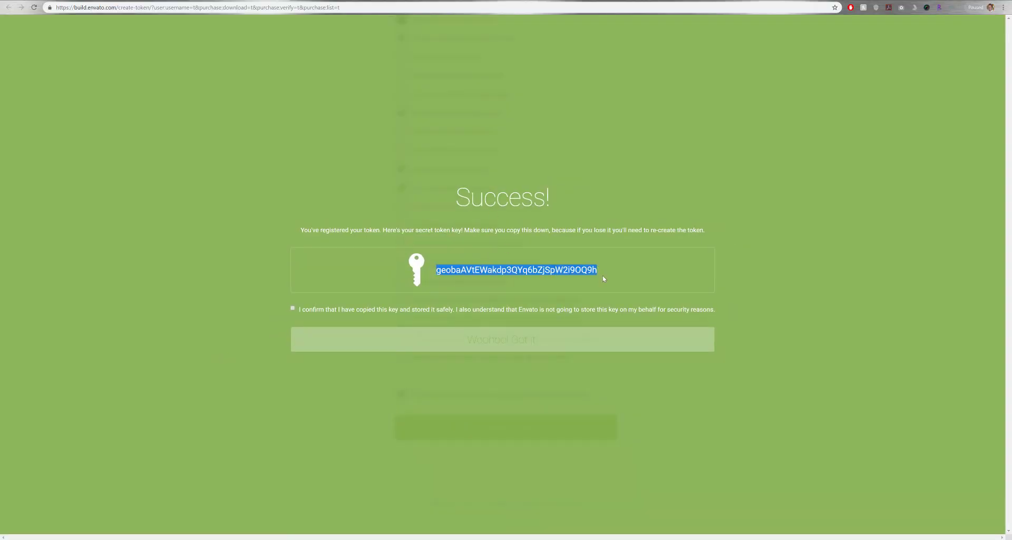
{"action": "right_click", "coordinate": [588, 270]}
{"action": "left_click", "coordinate": [606, 278]}
{"action": "key", "text": "ctrl+Tab"}
{"action": "left_click", "coordinate": [135, 247]}
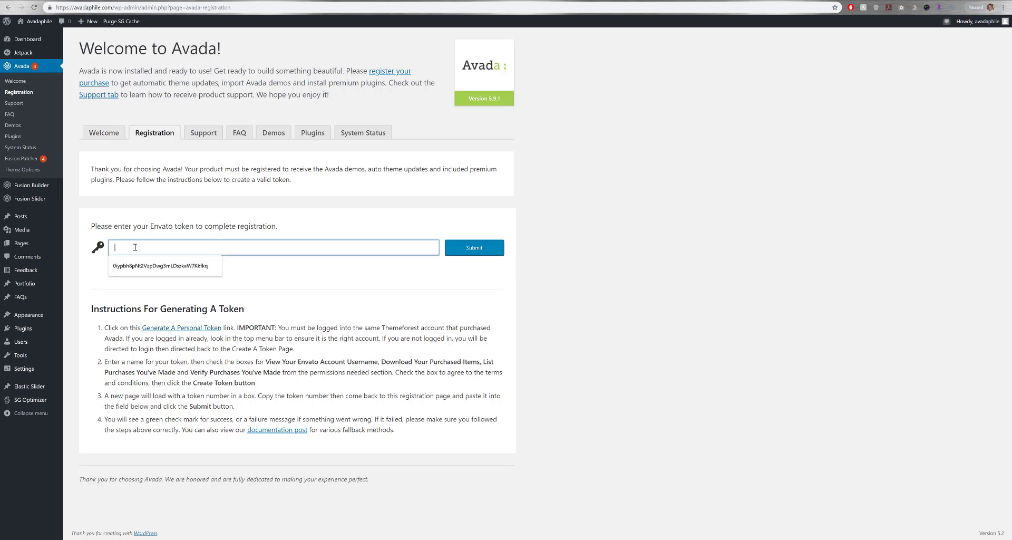
{"action": "right_click", "coordinate": [135, 247]}
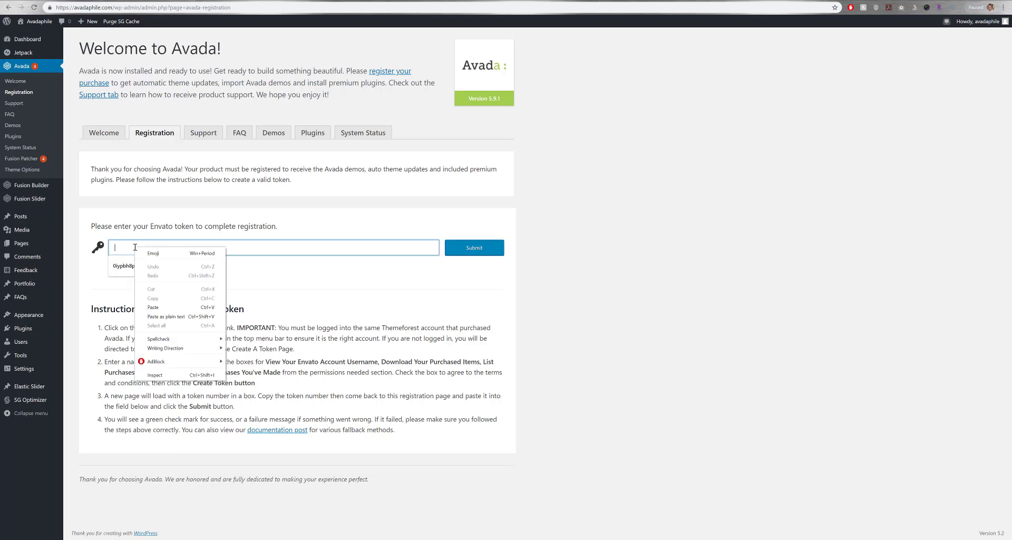
{"action": "left_click", "coordinate": [155, 308]}
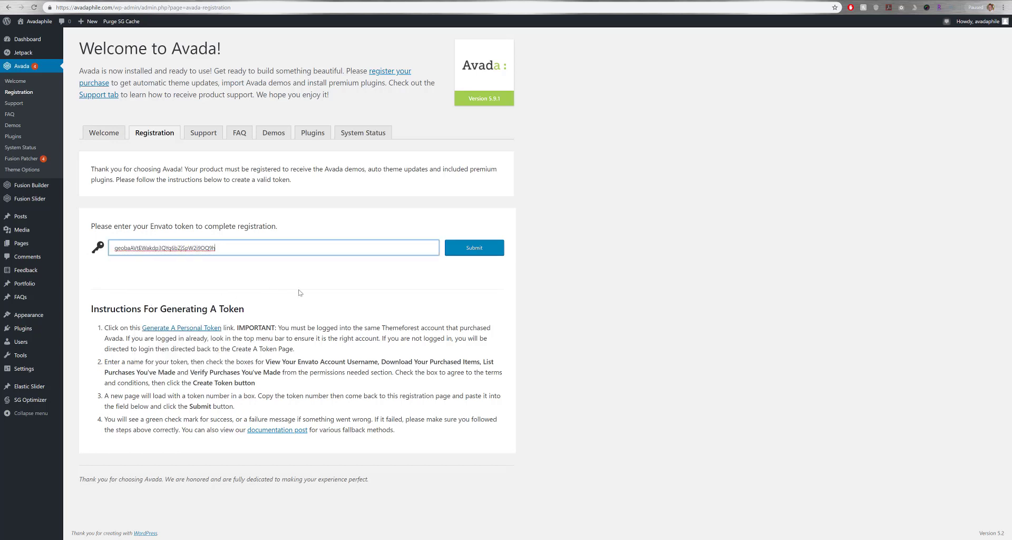
{"action": "left_click", "coordinate": [486, 252]}
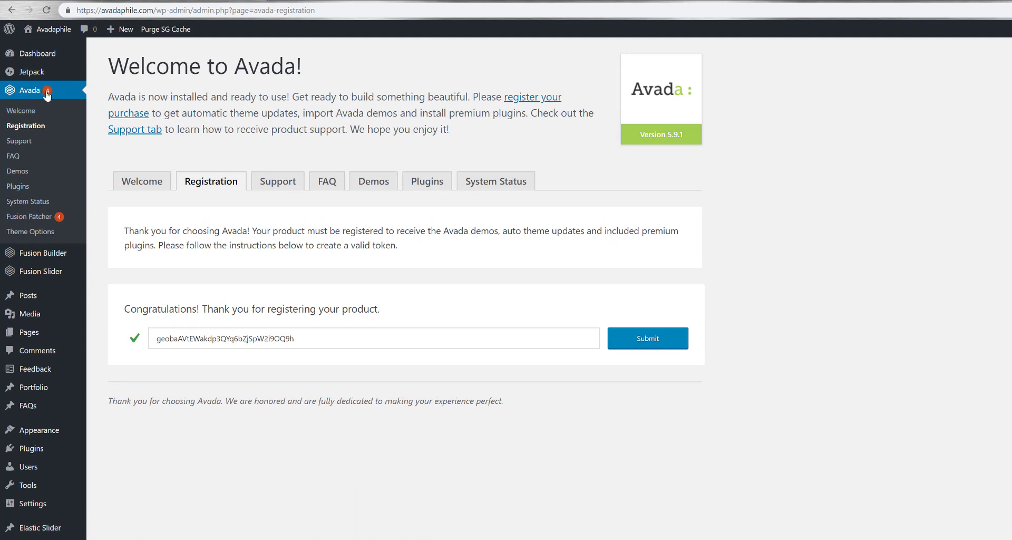
Go to Avada's Fusion Patcher and apply patches #416917, #416918, #416920 and #416931 in order
{"action": "left_click", "coordinate": [28, 216]}
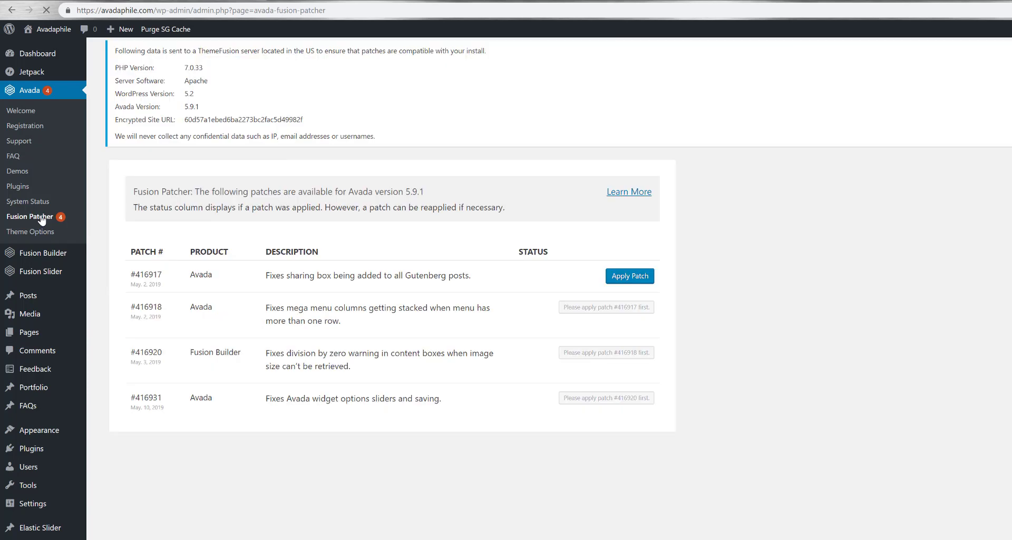
{"action": "left_click", "coordinate": [637, 283]}
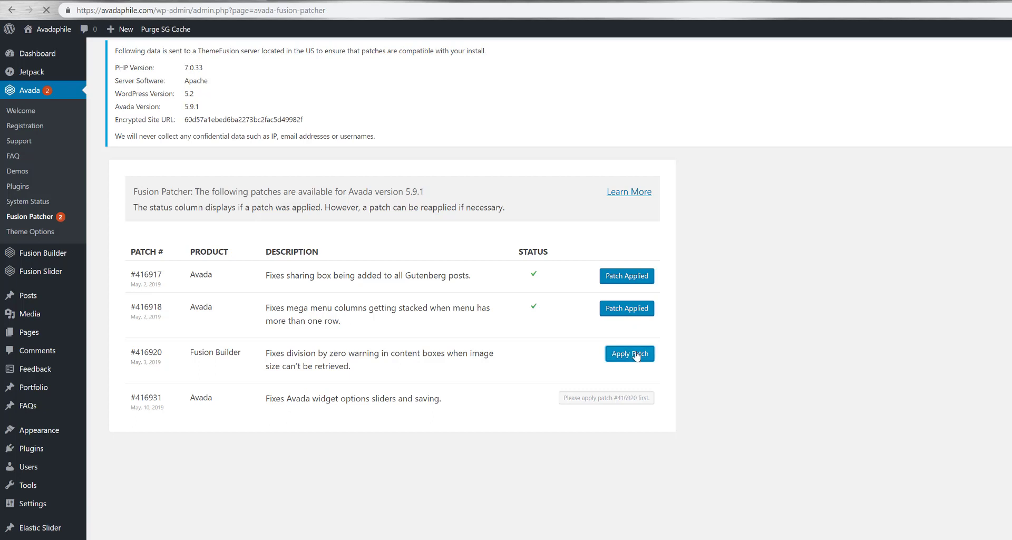
{"action": "left_click", "coordinate": [637, 355]}
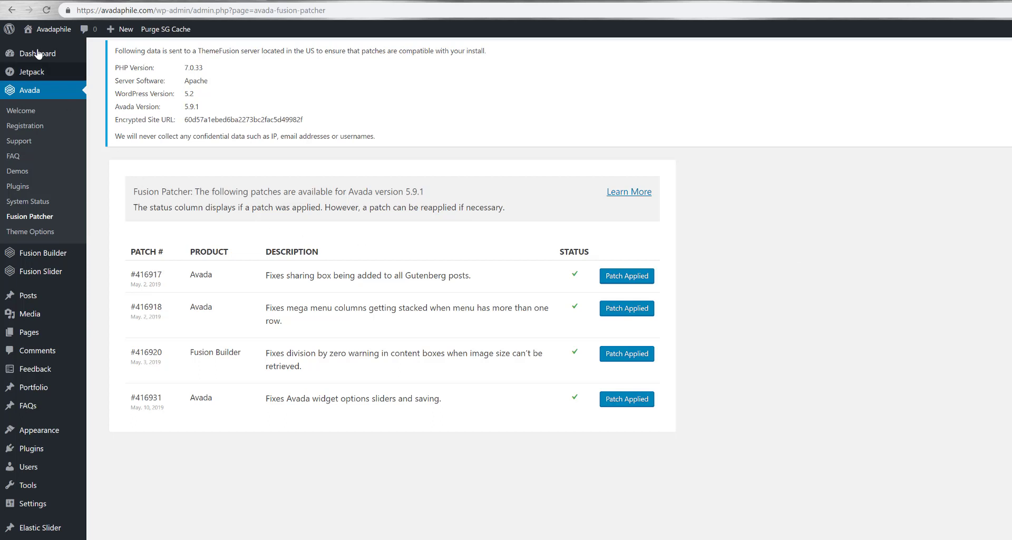
Visit the website's public front page from the WordPress admin
{"action": "mouse_move", "coordinate": [53, 33]}
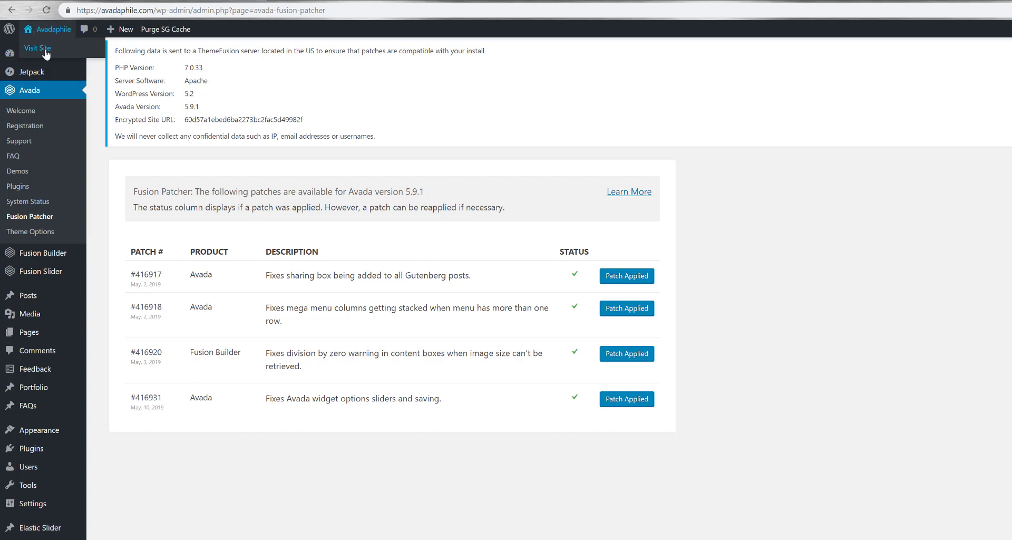
{"action": "left_click", "coordinate": [46, 53]}
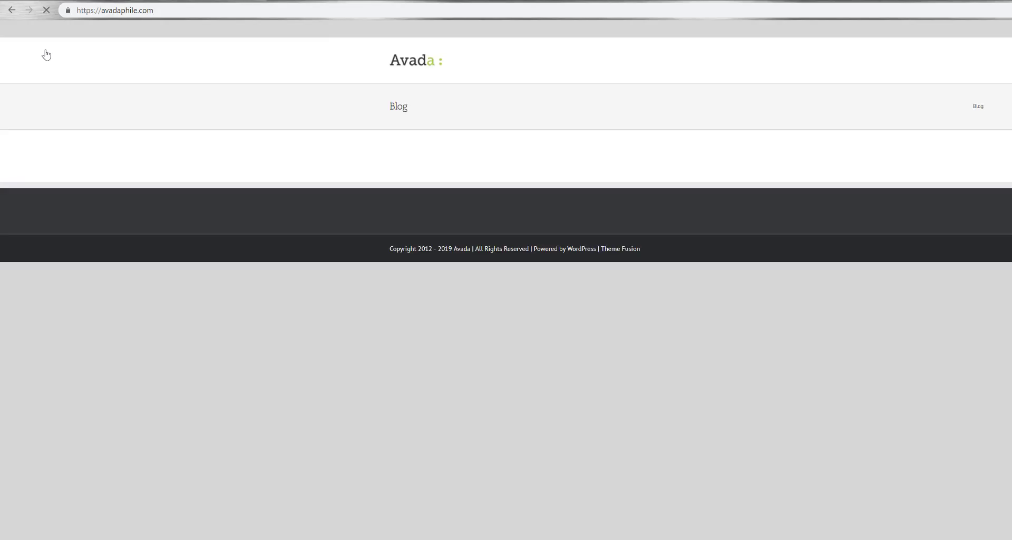